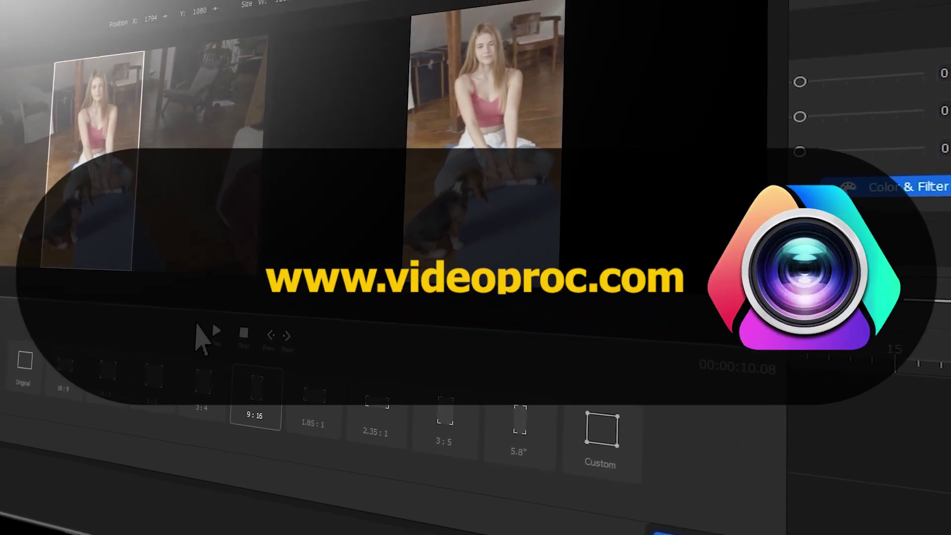
# Play back the blend mode project showing moonlight on the overlay track above the flower clip
pyautogui.click(211, 329)
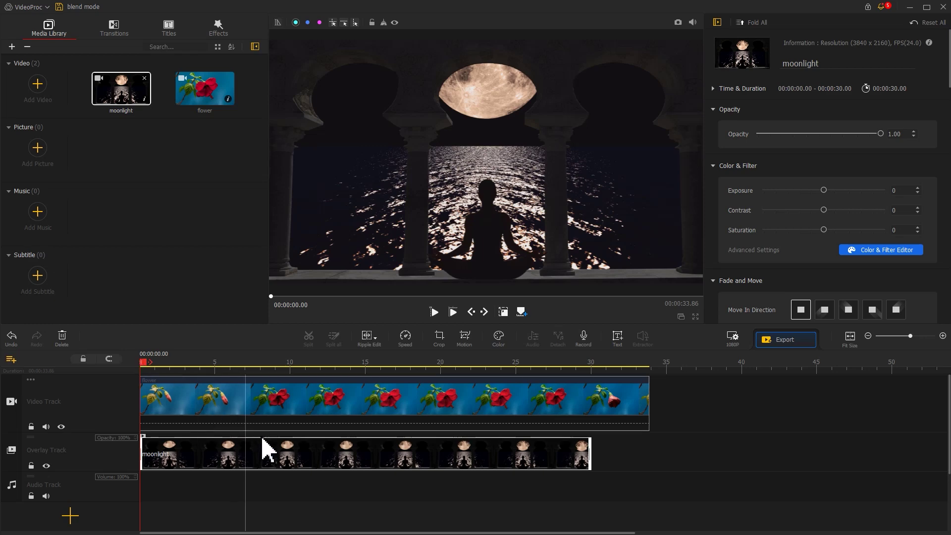
# Select the moonlight overlay clip and bring the Compositing blend modes Screen and Color Dodge into view
pyautogui.click(280, 452)
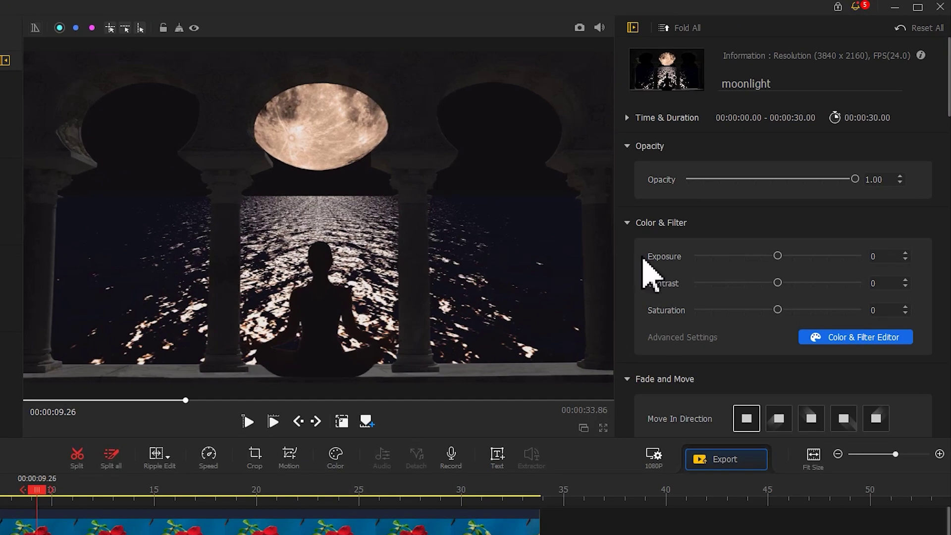
pyautogui.moveTo(949, 119); pyautogui.dragTo(949, 396)
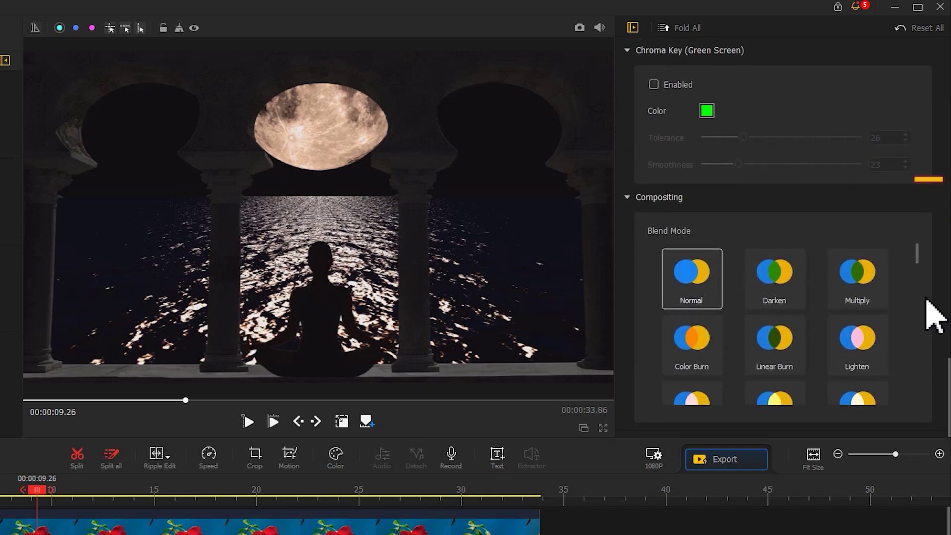
pyautogui.moveTo(917, 250)
pyautogui.mouseDown()
pyautogui.moveTo(917, 396)
pyautogui.moveTo(941, 276)
pyautogui.moveTo(936, 238)
pyautogui.mouseUp()
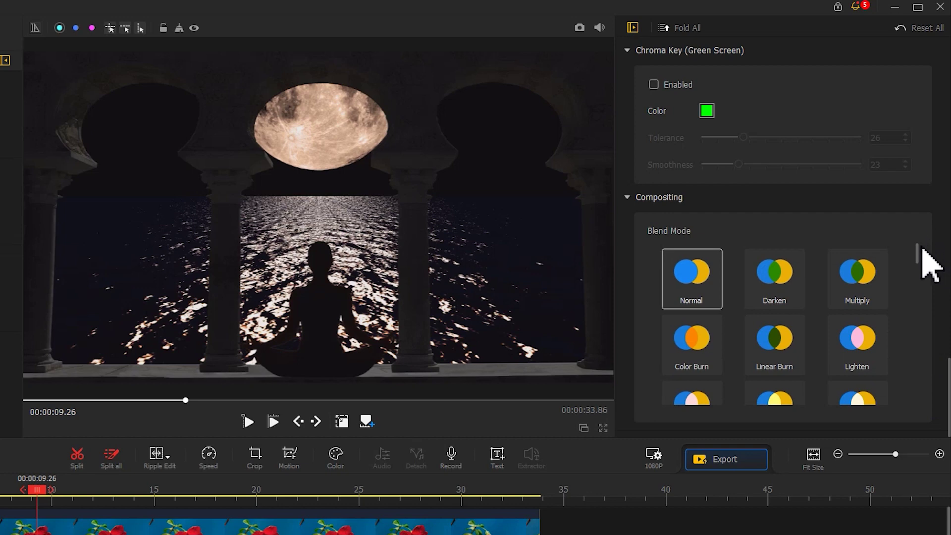
pyautogui.moveTo(917, 250); pyautogui.dragTo(918, 277)
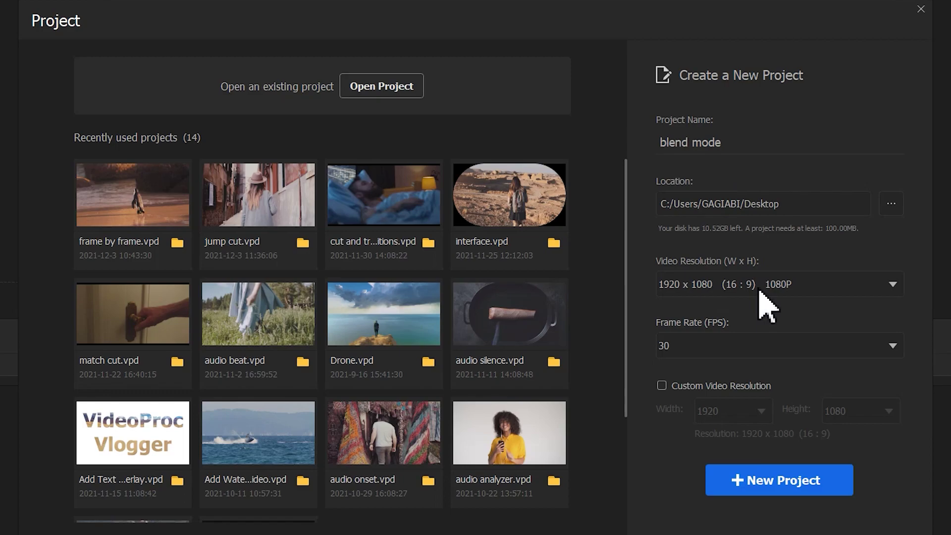
# Create the empty 'blend mode' project and import the girl and leaves files
pyautogui.click(780, 487)
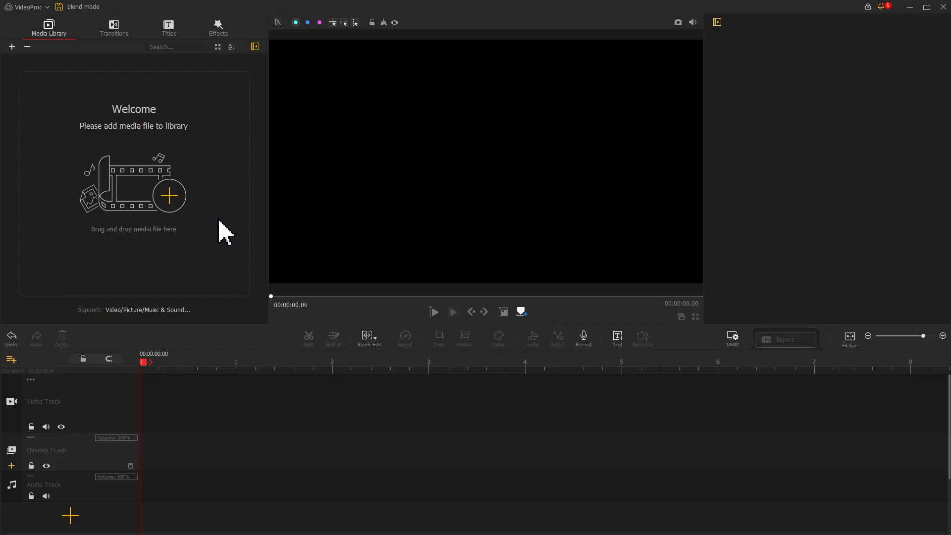
pyautogui.click(178, 204)
pyautogui.moveTo(160, 132); pyautogui.dragTo(223, 111)
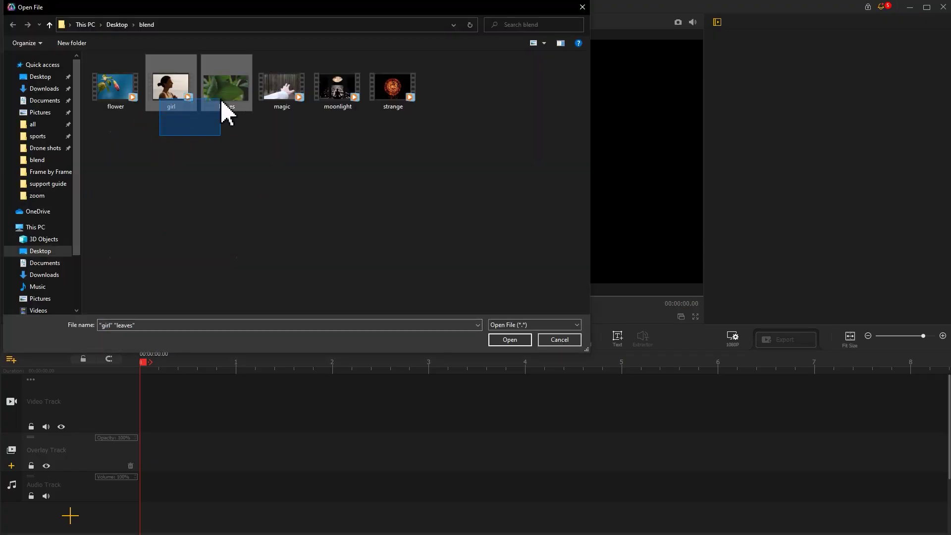
pyautogui.click(531, 340)
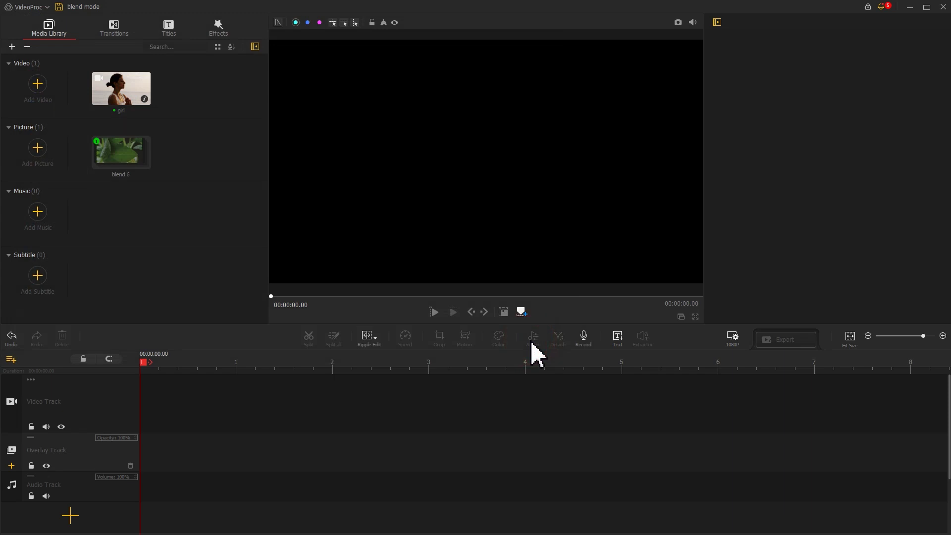
# Place girl on the Video Track and leaves on the Overlay Track, extended to 6.20 s
pyautogui.moveTo(132, 93); pyautogui.dragTo(155, 391)
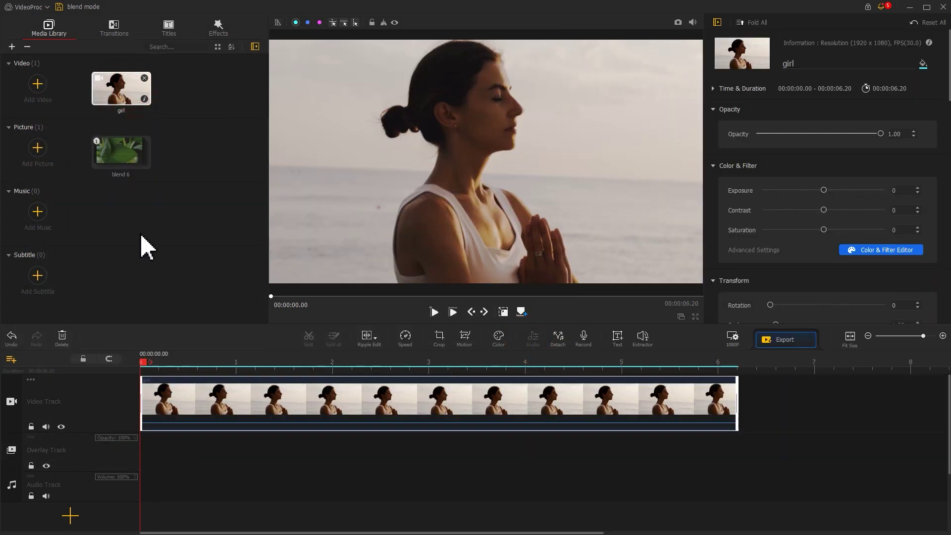
pyautogui.moveTo(121, 166); pyautogui.dragTo(154, 463)
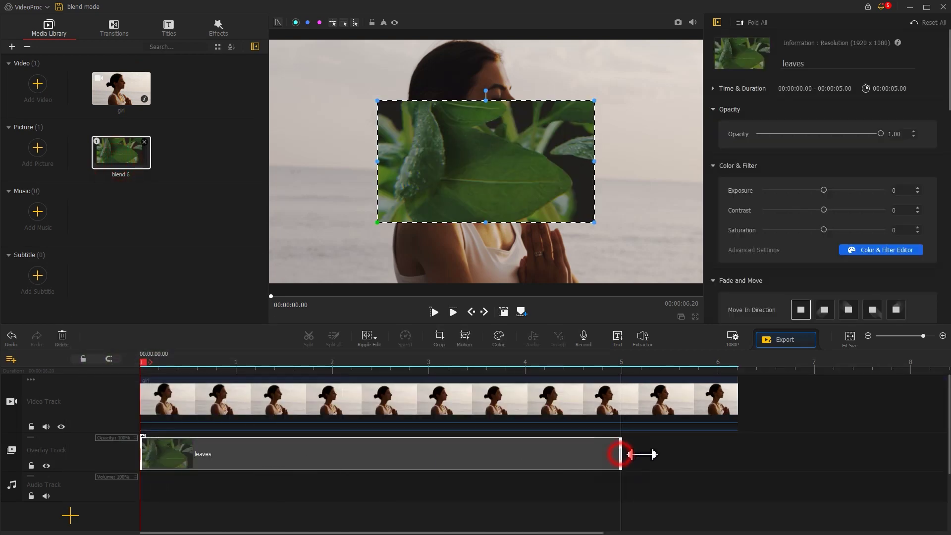
pyautogui.moveTo(621, 454); pyautogui.dragTo(738, 456)
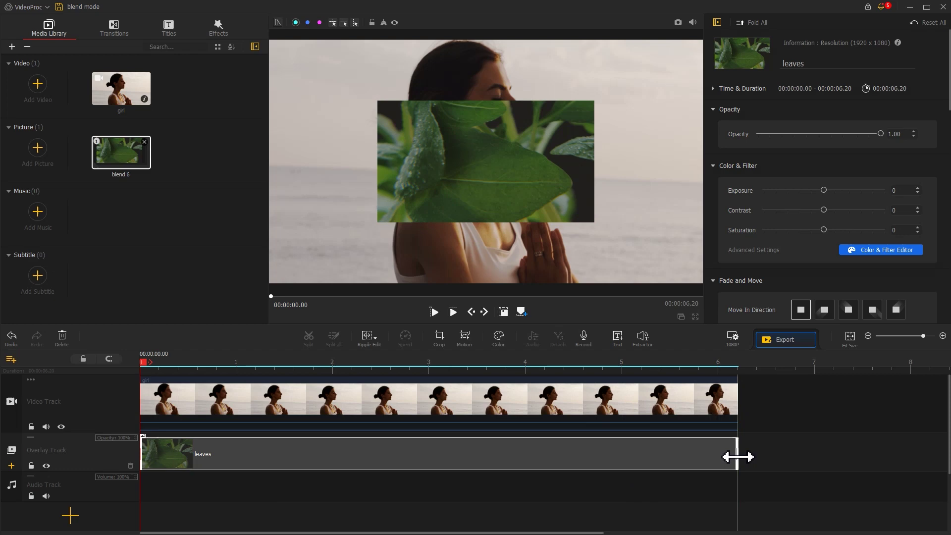
# Scale the leaves overlay by its corner handles to fill the whole frame
pyautogui.click(526, 454)
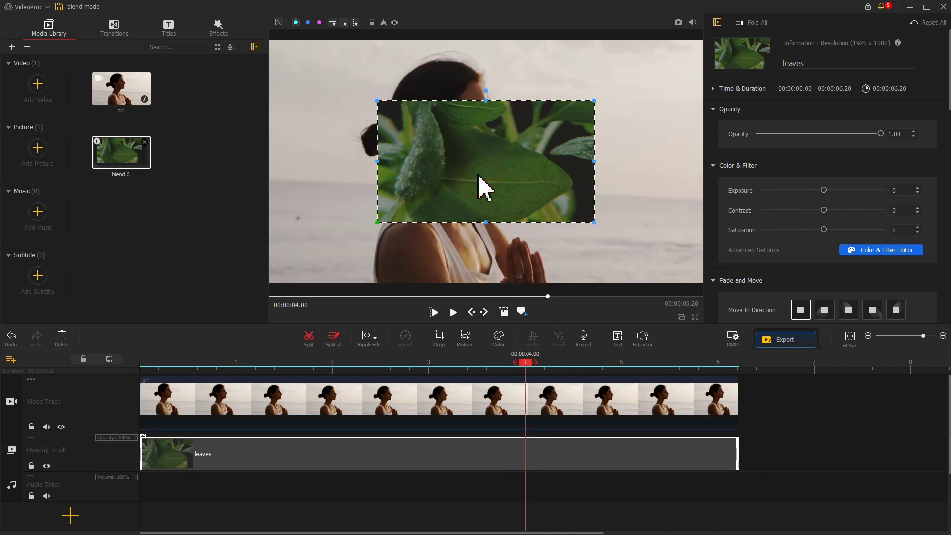
pyautogui.moveTo(379, 222); pyautogui.dragTo(268, 275)
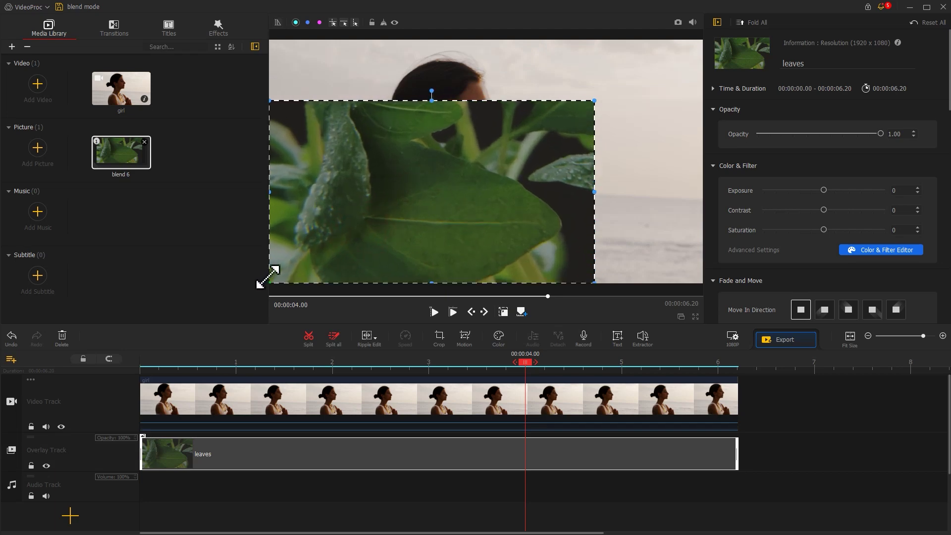
pyautogui.moveTo(594, 102); pyautogui.dragTo(703, 39)
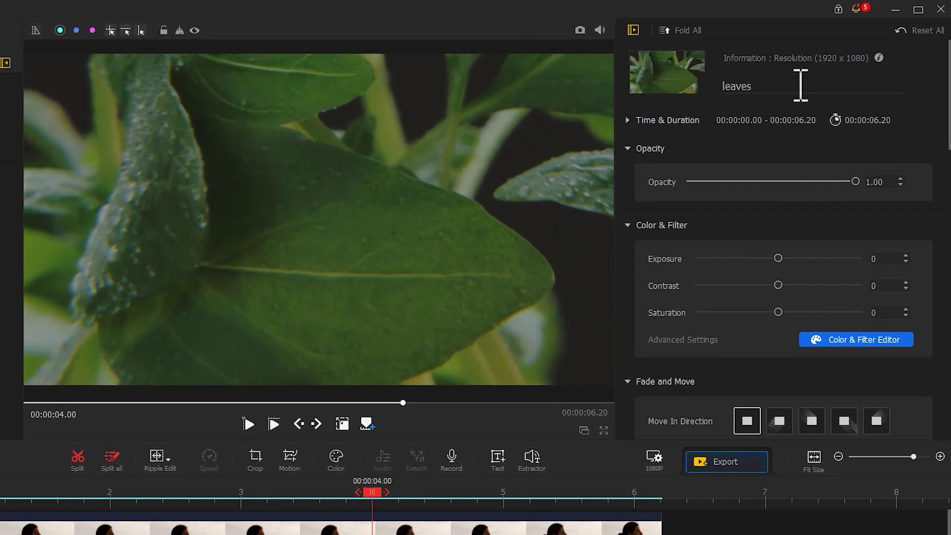
# Set the leaves overlay's Compositing blend mode to Screen
pyautogui.moveTo(949, 124); pyautogui.dragTo(948, 421)
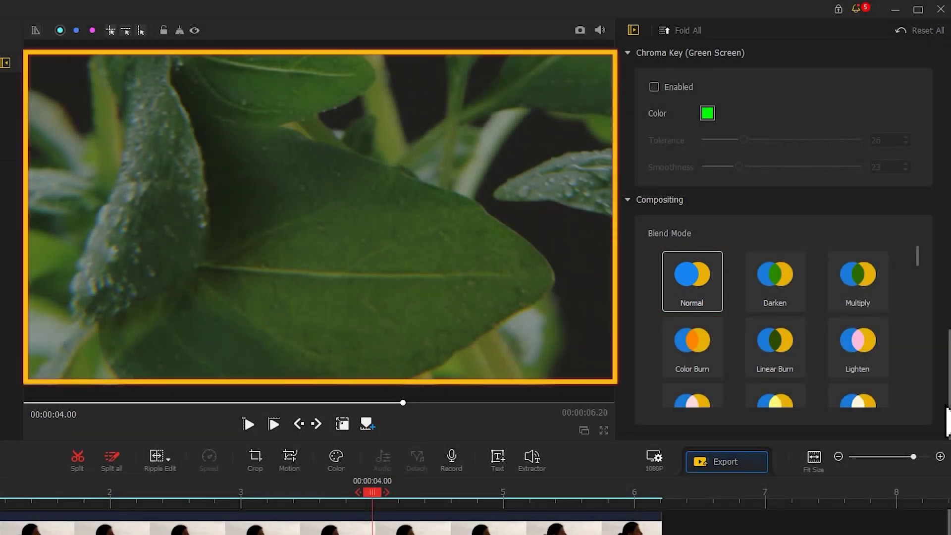
pyautogui.moveTo(917, 252); pyautogui.dragTo(919, 296)
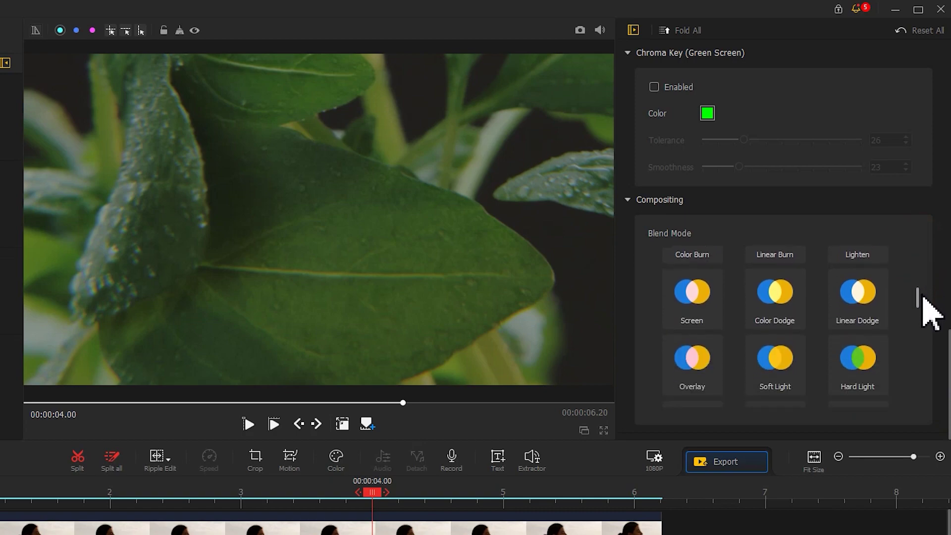
pyautogui.click(714, 300)
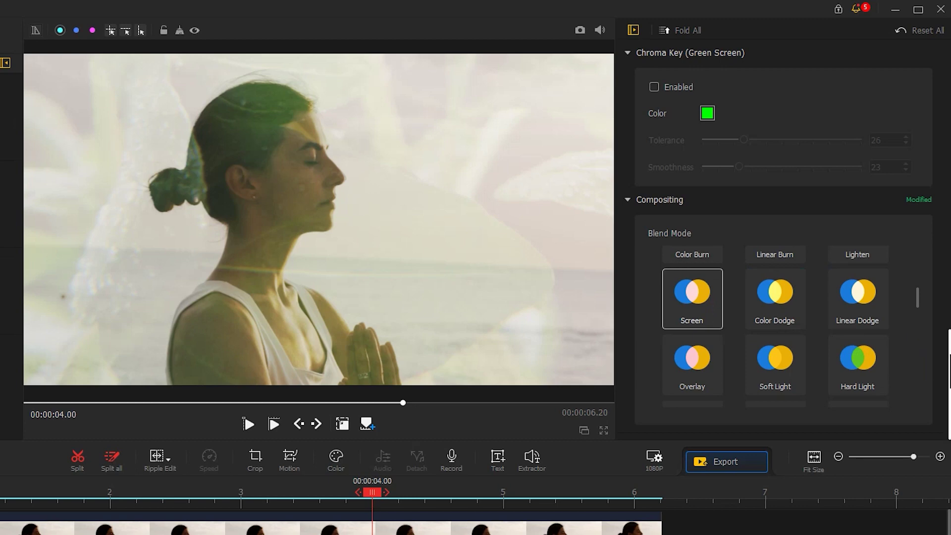
# Tweak the leaves overlay's opacity, exposure, contrast and saturation sliders, then rewind the preview
pyautogui.scroll(5, 788, 238)
pyautogui.scroll(5, 787, 238)
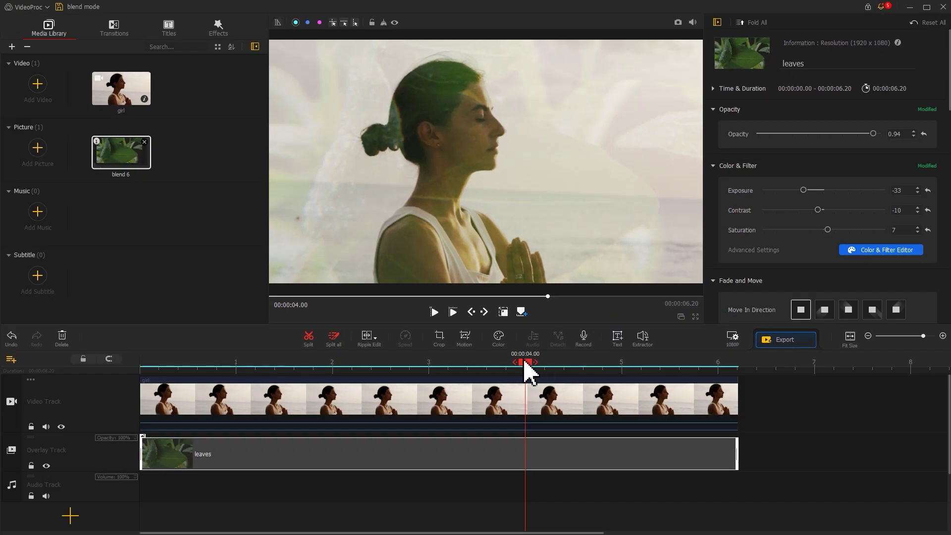
pyautogui.moveTo(524, 363); pyautogui.dragTo(96, 371)
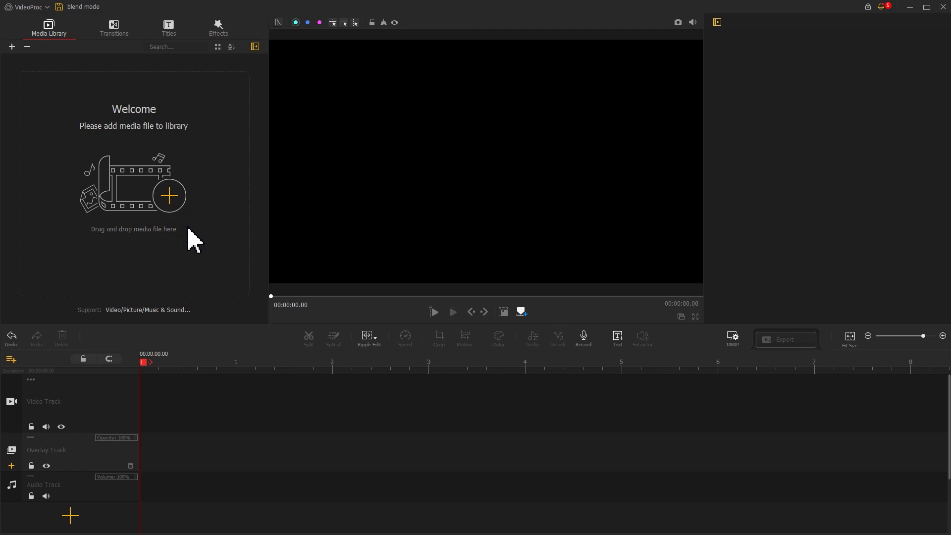
# Import the magic and strange clips into the media library
pyautogui.click(169, 197)
pyautogui.click(300, 97)
pyautogui.keyDown('ctrl'); pyautogui.click(388, 98); pyautogui.keyUp('ctrl')
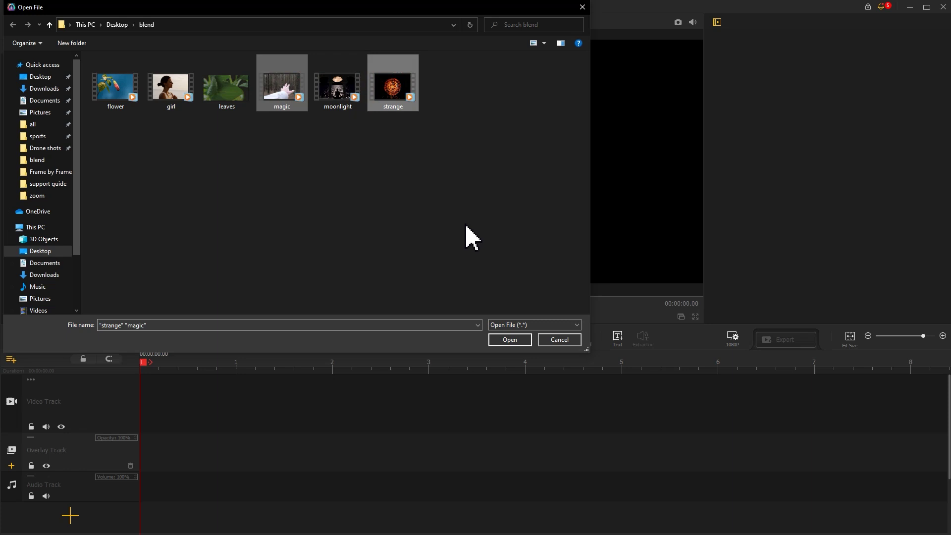
pyautogui.click(509, 339)
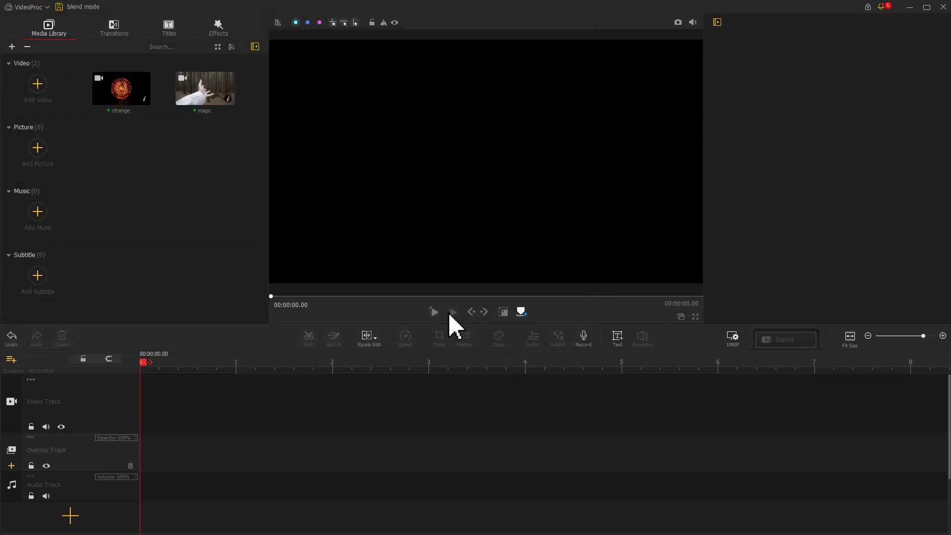
# Put magic on the Video Track minus its first 2.16 s, and strange on the Overlay Track
pyautogui.moveTo(195, 98)
pyautogui.mouseDown()
pyautogui.moveTo(150, 391)
pyautogui.moveTo(352, 380)
pyautogui.mouseUp()
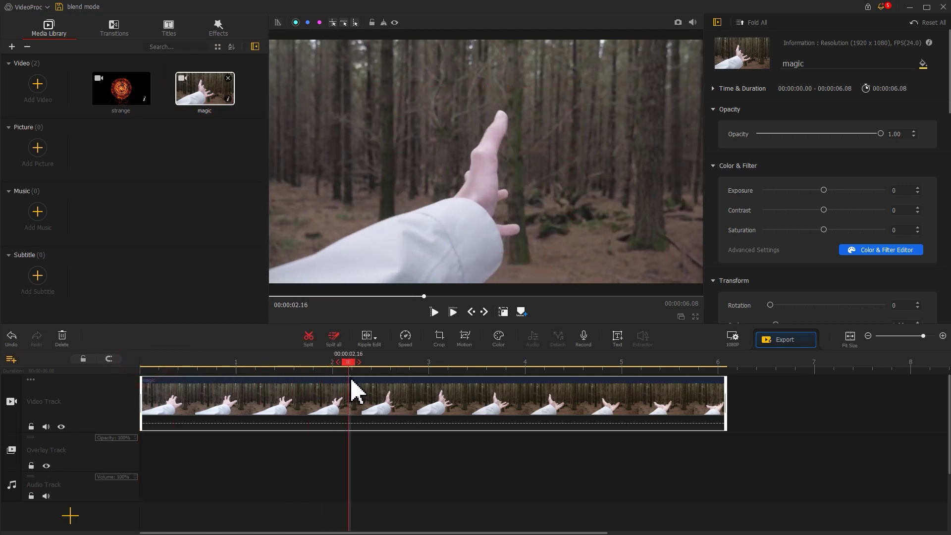
pyautogui.click(308, 337)
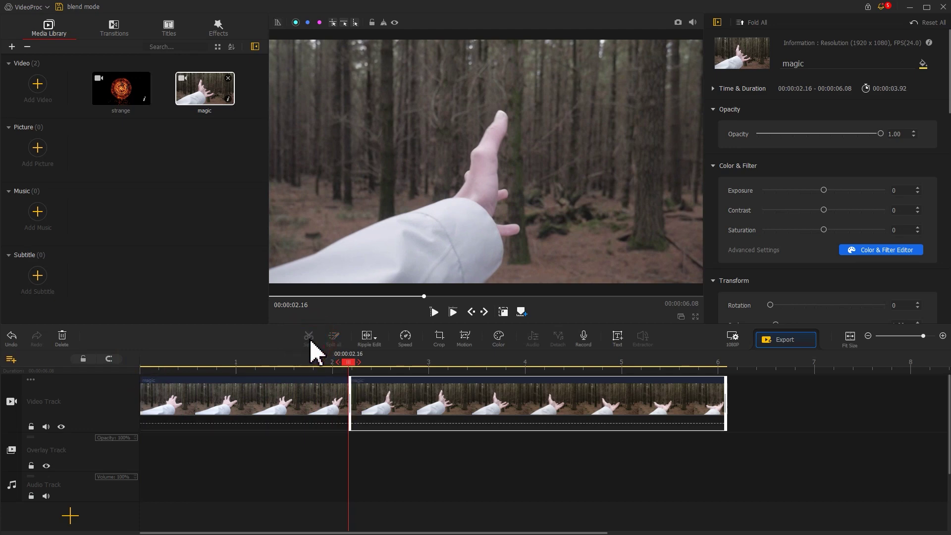
pyautogui.click(289, 410)
pyautogui.press('Delete')
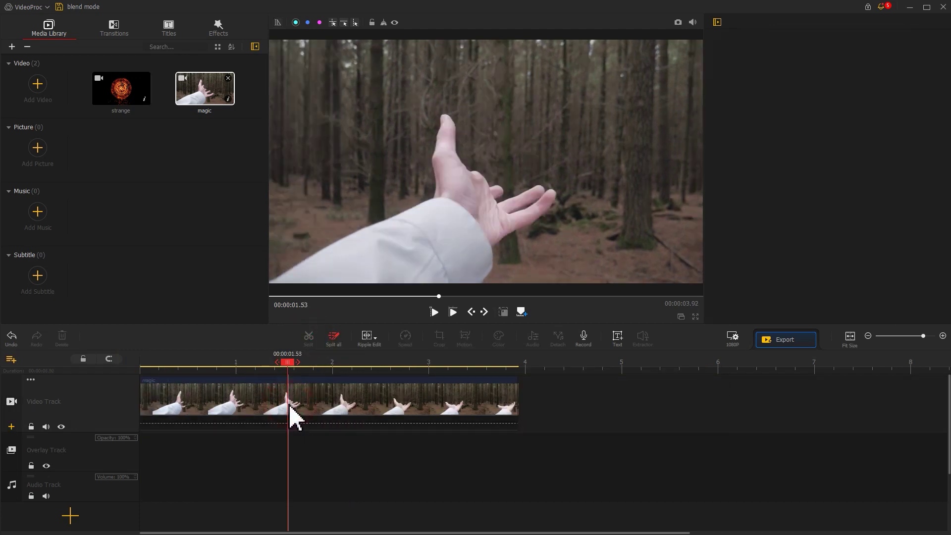
pyautogui.moveTo(112, 102); pyautogui.dragTo(139, 465)
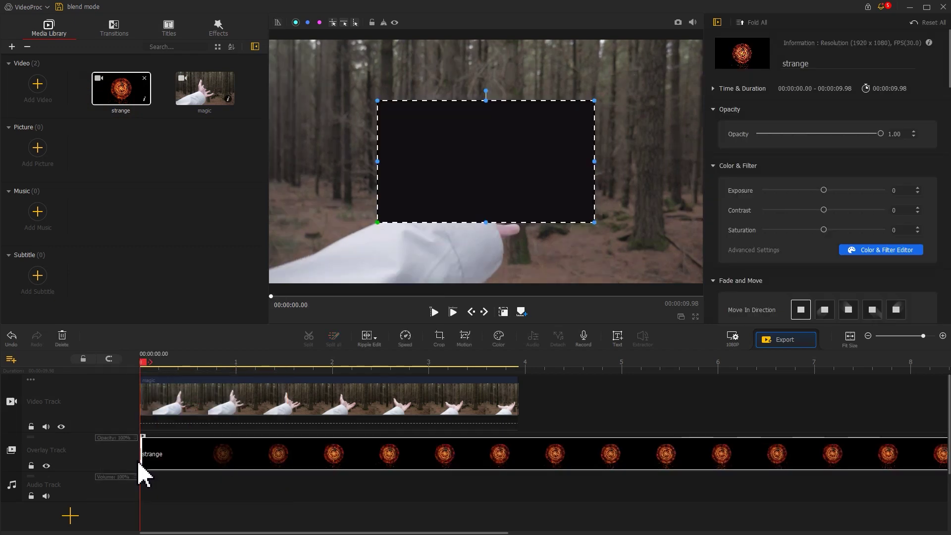
# Split the strange overlay at 00:00:03.92 and delete its leftover tail
pyautogui.moveTo(143, 361)
pyautogui.mouseDown()
pyautogui.moveTo(495, 399)
pyautogui.moveTo(521, 392)
pyautogui.mouseUp()
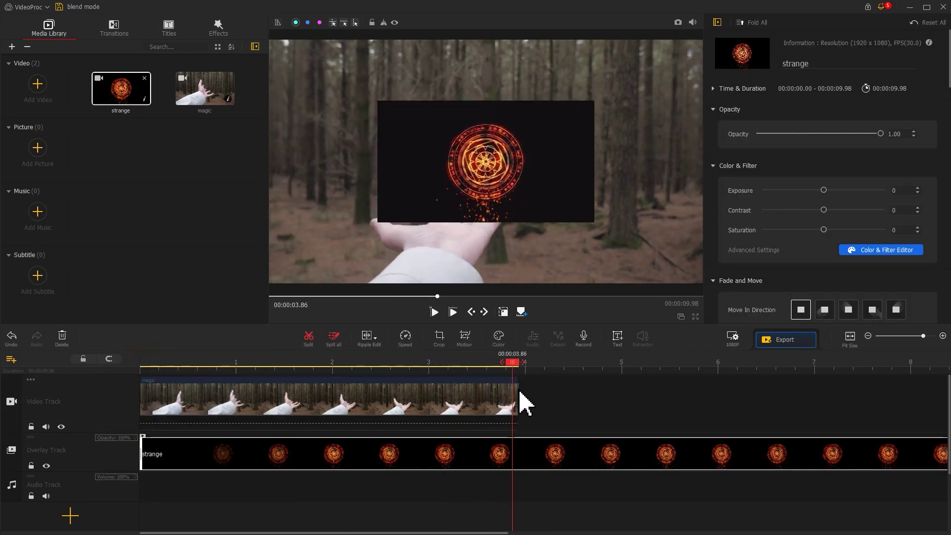
pyautogui.click(517, 392)
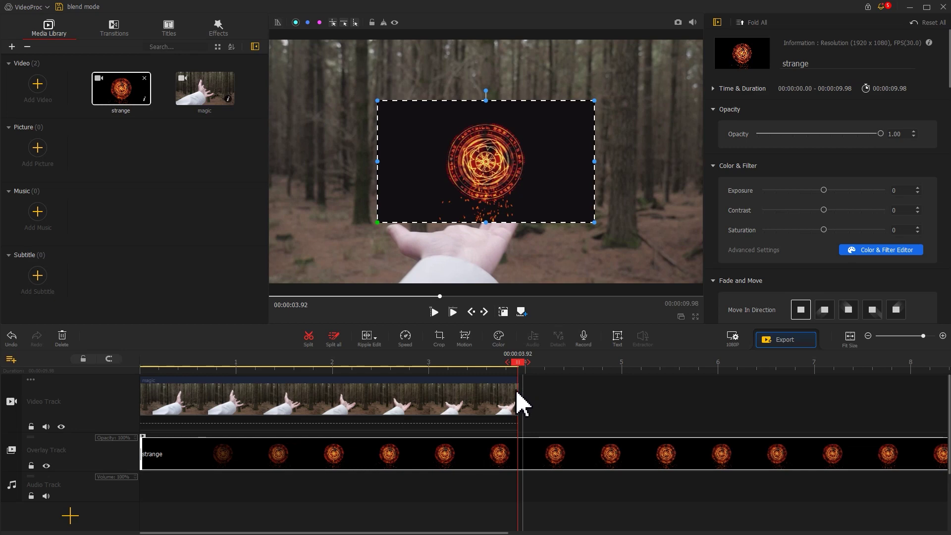
pyautogui.click(309, 339)
pyautogui.click(547, 452)
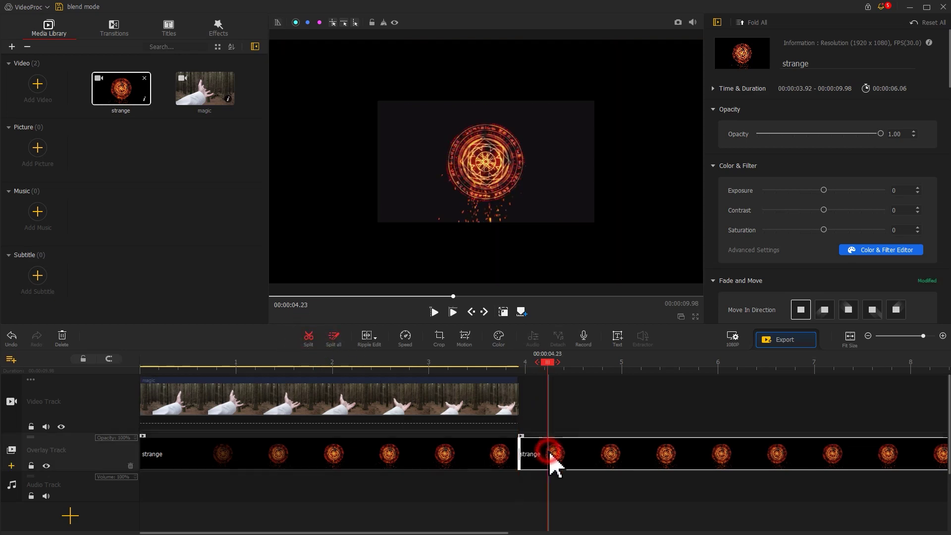
pyautogui.press('Delete')
pyautogui.click(369, 466)
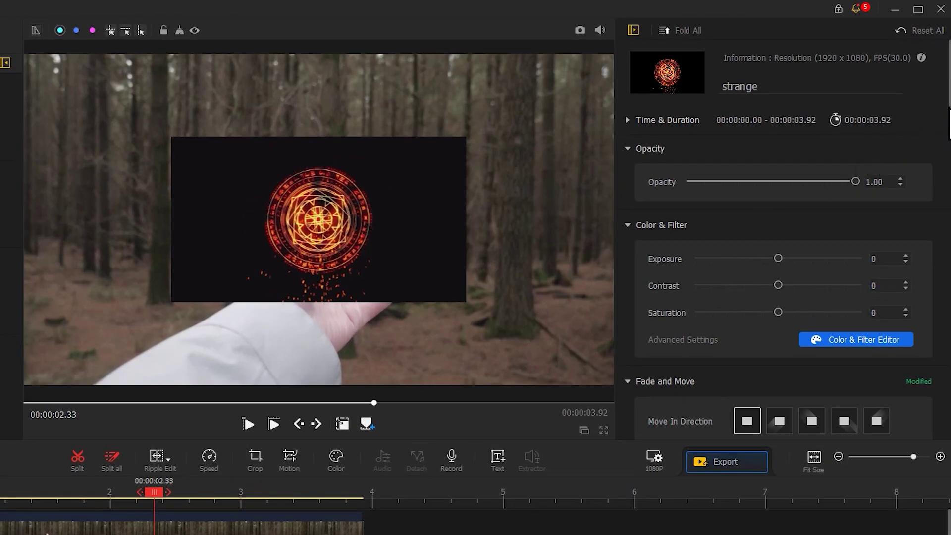
# Set the magic-circle overlay's Compositing blend mode to Color Dodge
pyautogui.moveTo(948, 107); pyautogui.dragTo(939, 470)
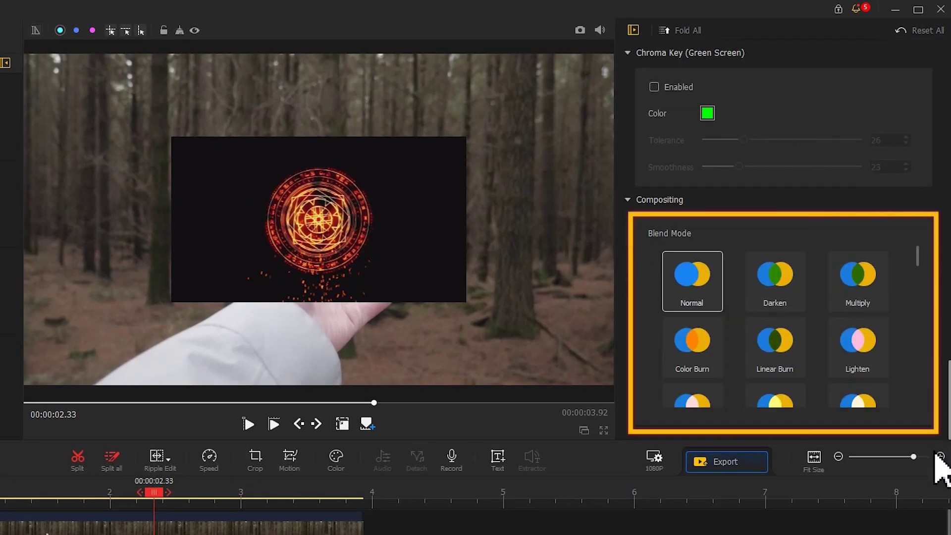
pyautogui.moveTo(917, 258); pyautogui.dragTo(921, 291)
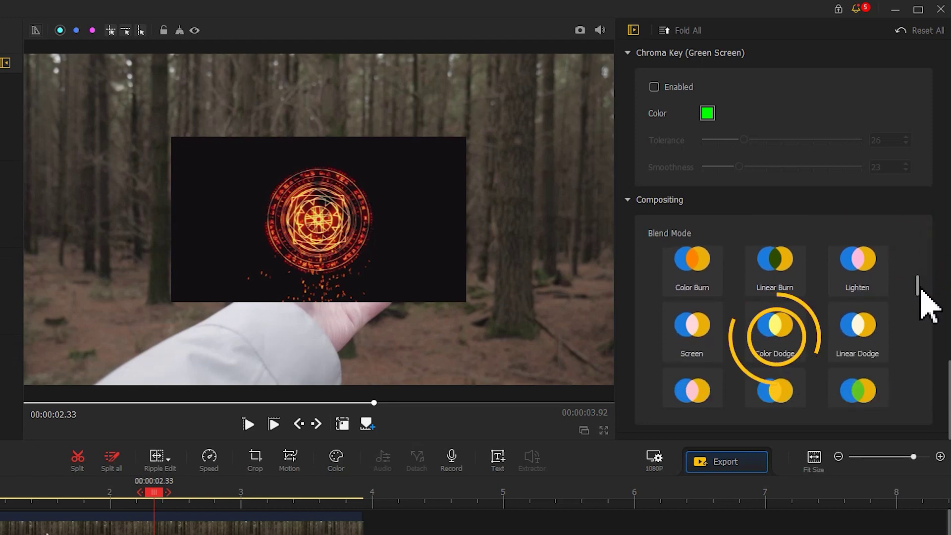
pyautogui.click(797, 339)
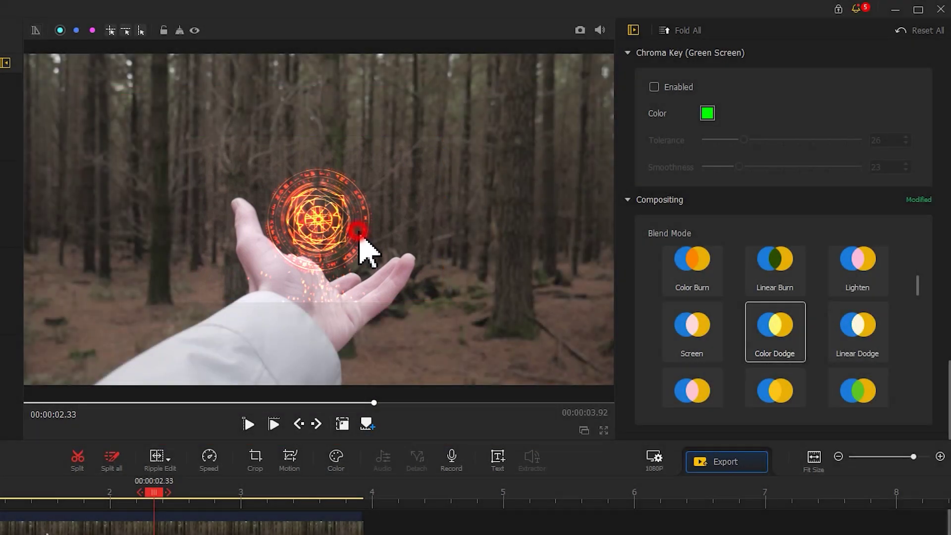
# Scale the magic-circle overlay by its corner handles to fill the whole frame
pyautogui.click(358, 233)
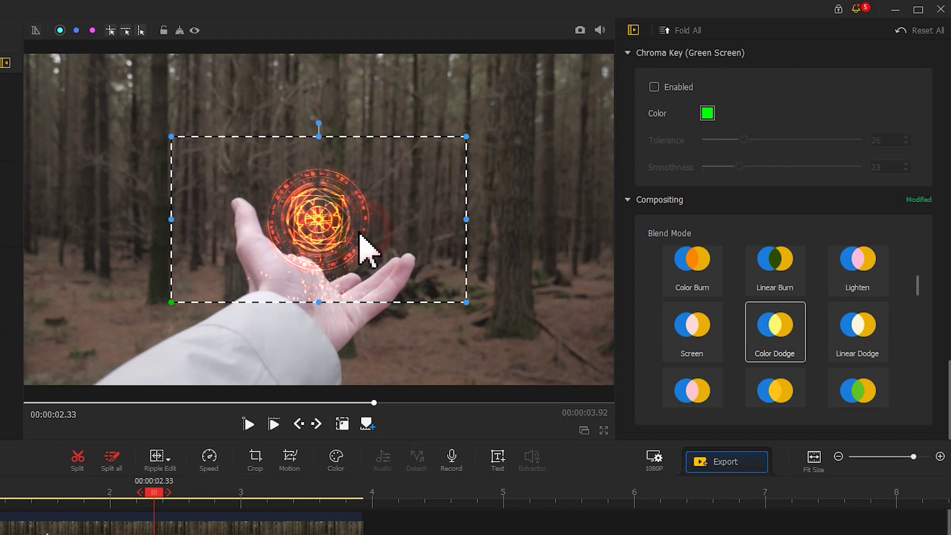
pyautogui.moveTo(466, 302); pyautogui.dragTo(614, 386)
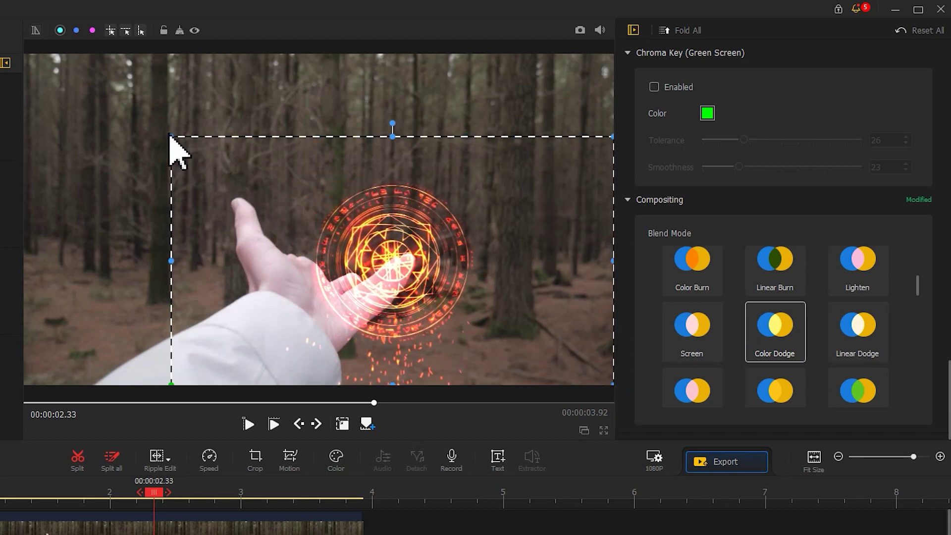
pyautogui.moveTo(171, 137); pyautogui.dragTo(26, 80)
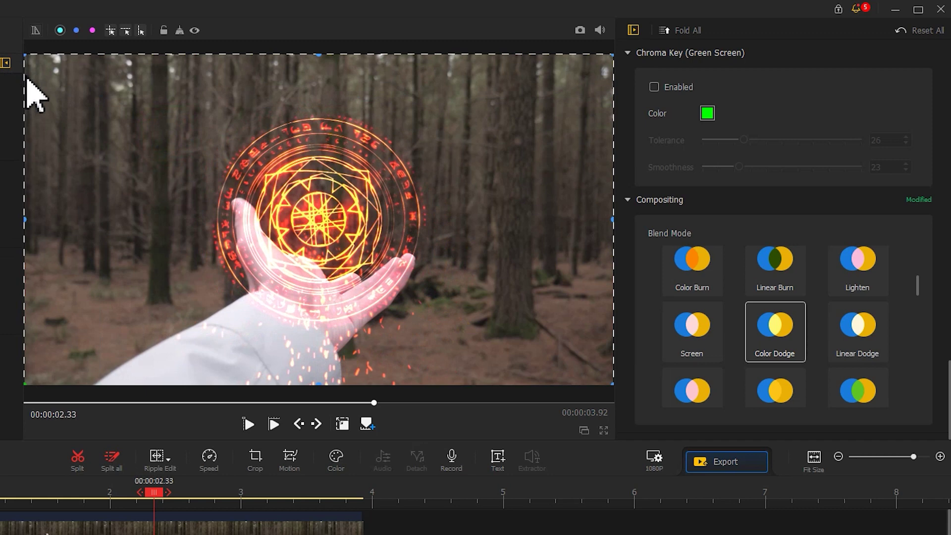
pyautogui.click(40, 45)
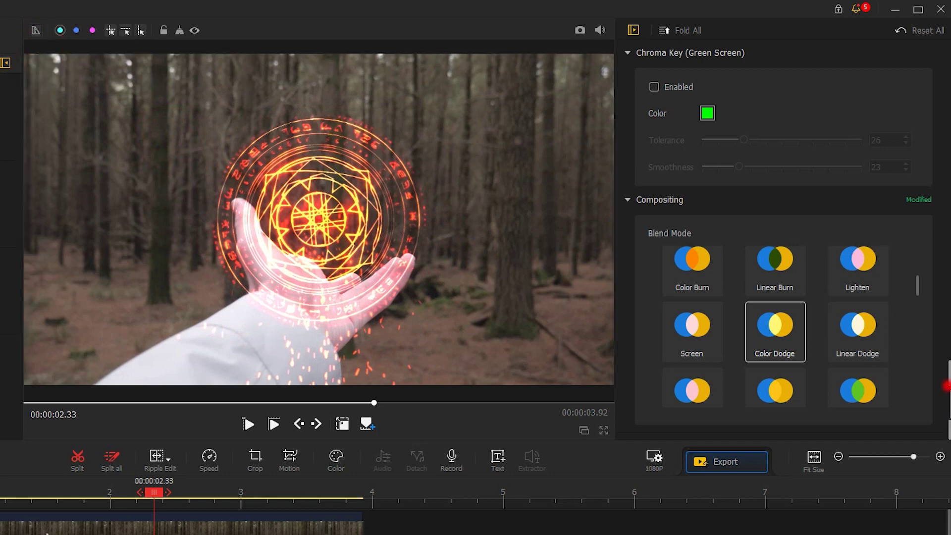
# Give the overlay exposure 6, contrast -20 and saturation -21, then rewind to the start
pyautogui.moveTo(948, 382); pyautogui.dragTo(941, 81)
pyautogui.click(778, 258)
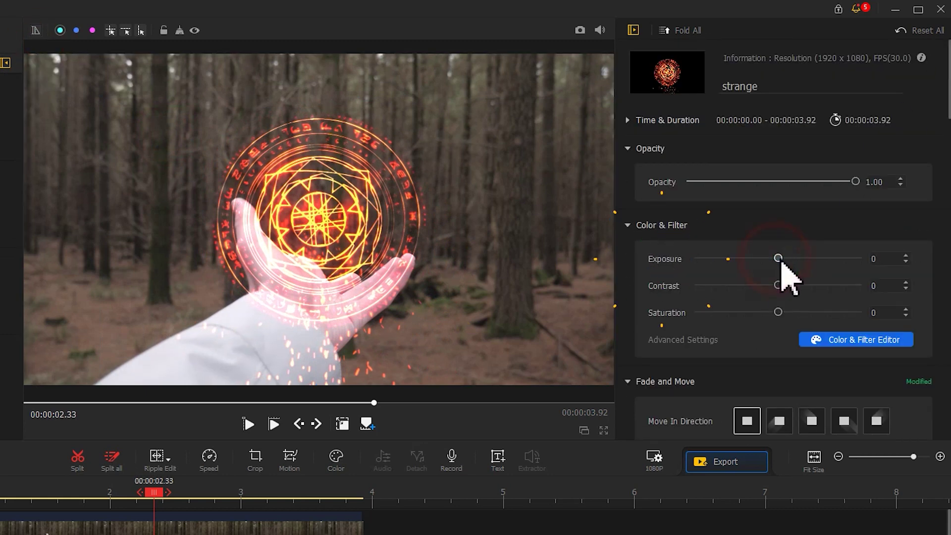
pyautogui.moveTo(778, 285)
pyautogui.mouseDown()
pyautogui.moveTo(769, 286)
pyautogui.moveTo(769, 312)
pyautogui.mouseUp()
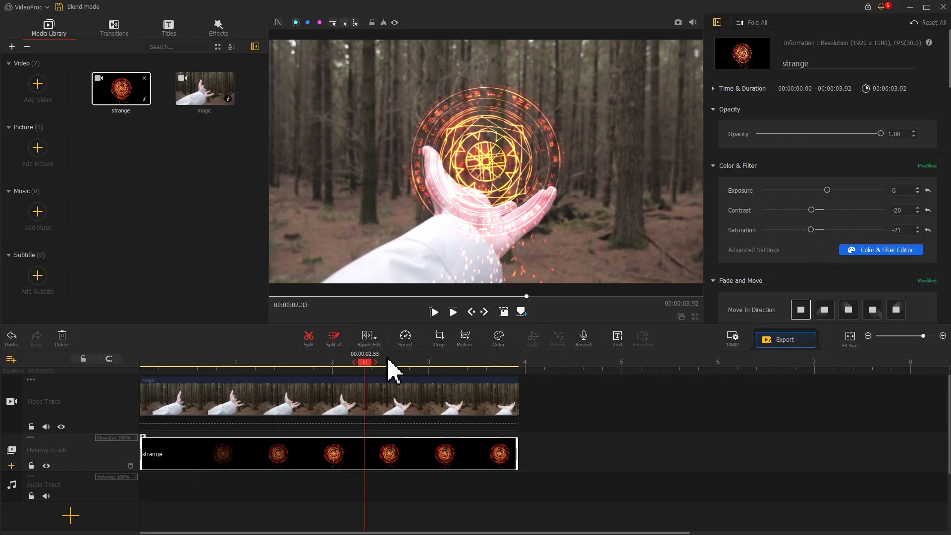
pyautogui.moveTo(366, 367); pyautogui.dragTo(123, 360)
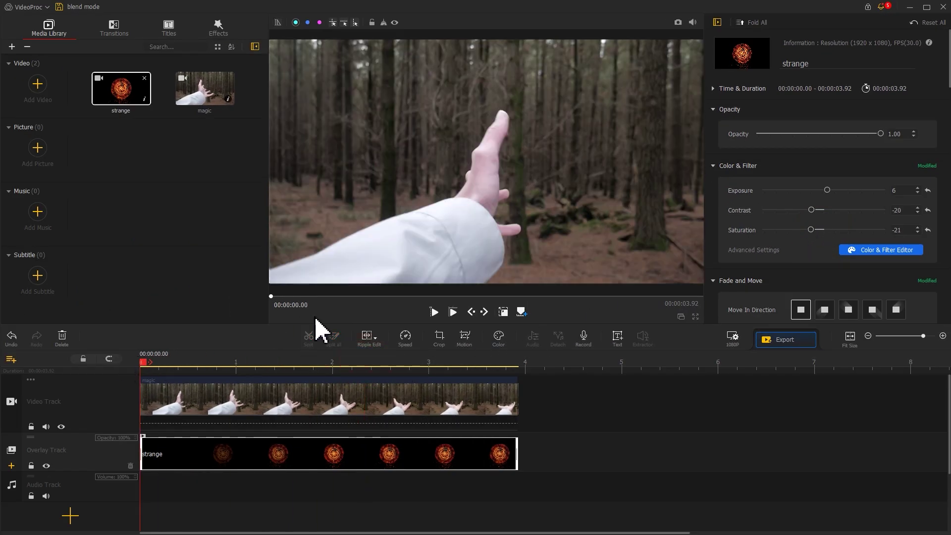
# Play the Color Dodge magic-circle composite from the start to review the glow around the hand
pyautogui.click(431, 311)
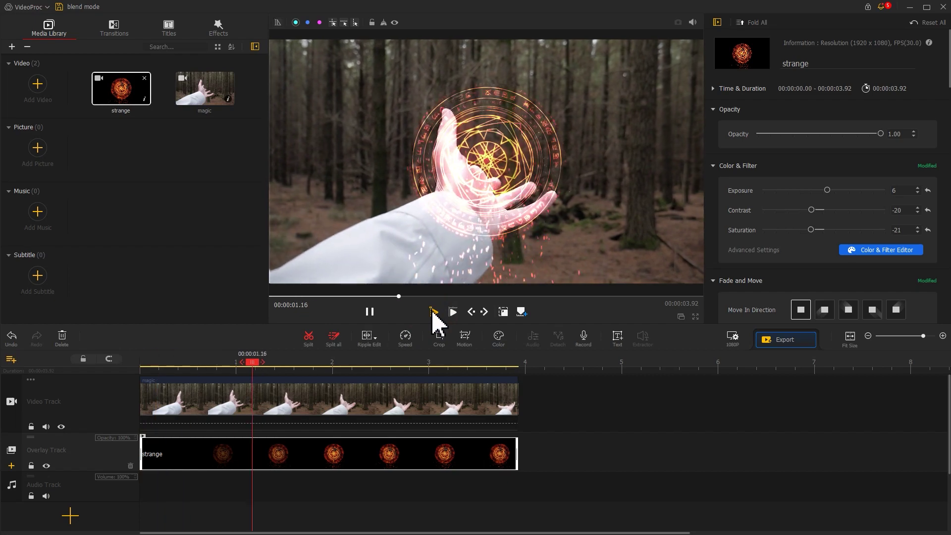